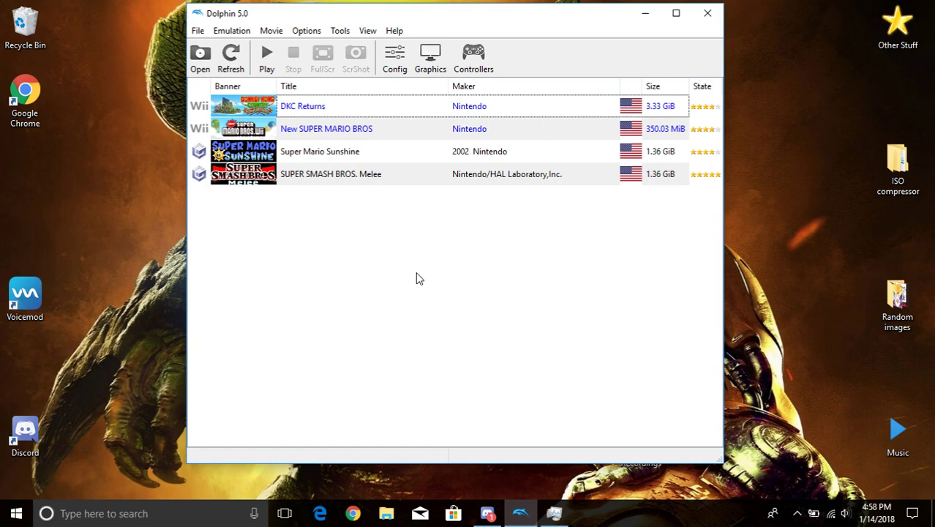
# - Open Dolphin's Graphics settings and check the graphics adapter setting
pyautogui.moveTo(326, 16); pyautogui.dragTo(379, 29)
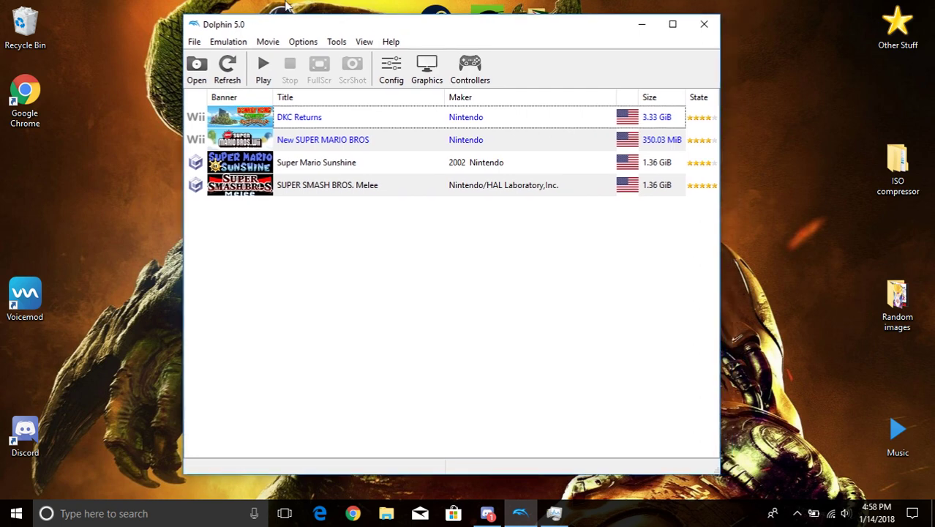
pyautogui.click(427, 70)
pyautogui.moveTo(376, 52); pyautogui.dragTo(356, 36)
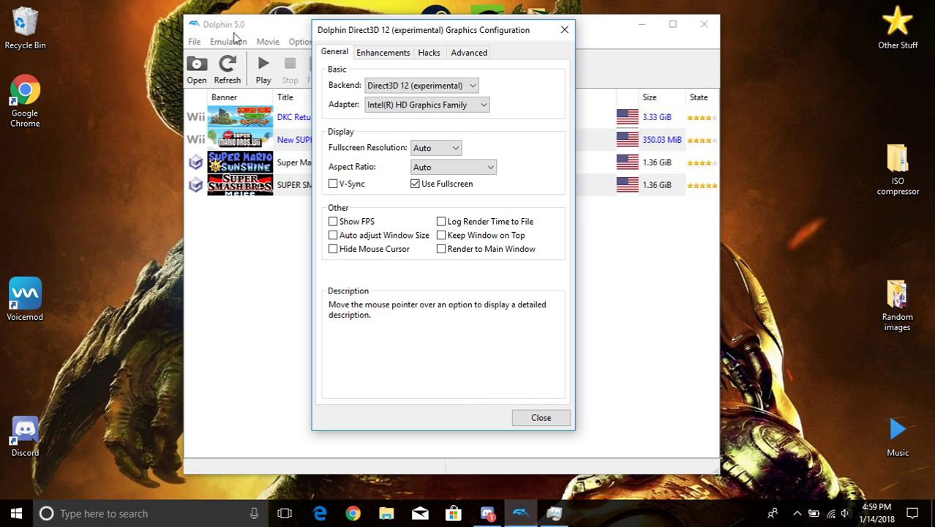
pyautogui.click(395, 103)
# - Switch the rendering backend from Direct3D 12 to Direct3D 11
pyautogui.click(386, 86)
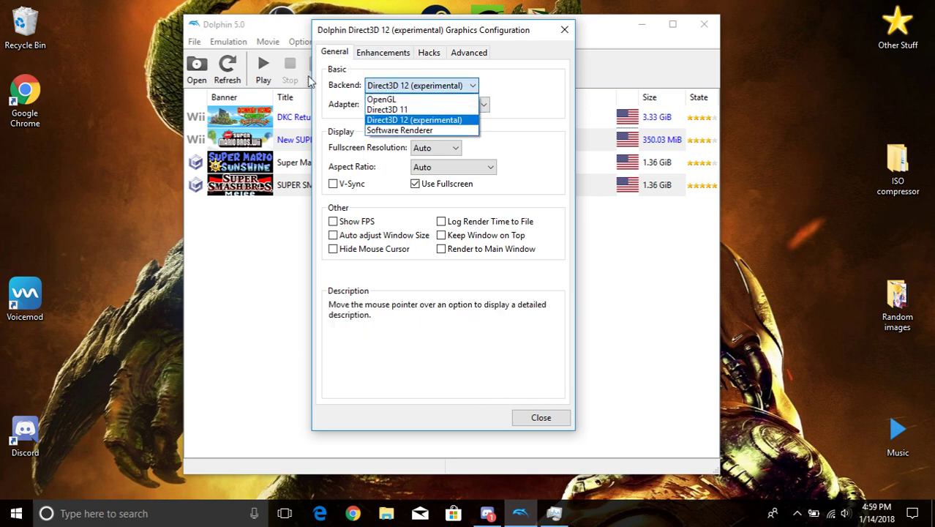
pyautogui.click(394, 86)
pyautogui.click(394, 85)
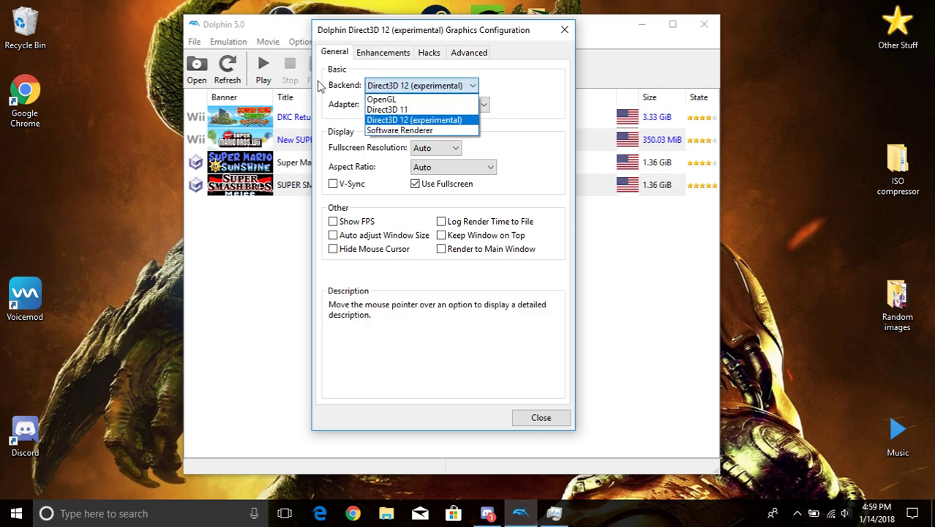
pyautogui.click(377, 110)
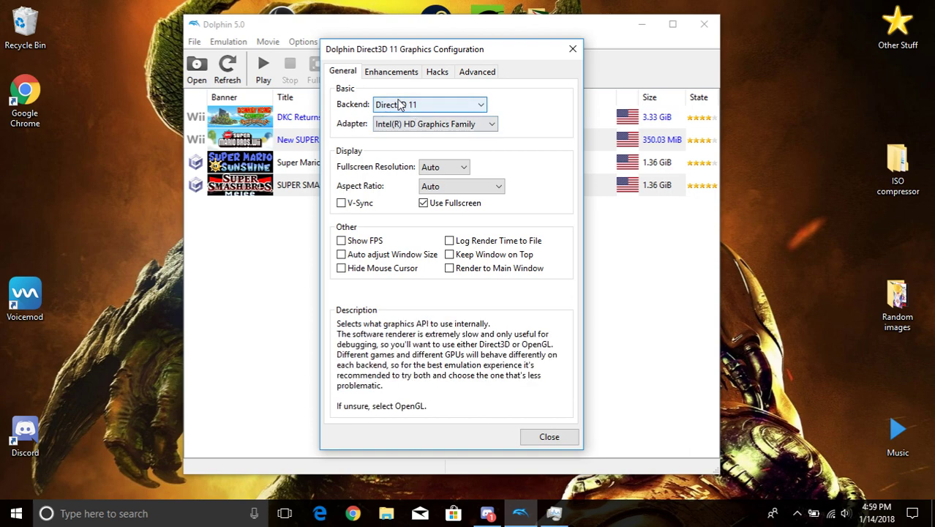
# - Try the OpenGL backend, then return the backend to Direct3D 11
pyautogui.click(390, 104)
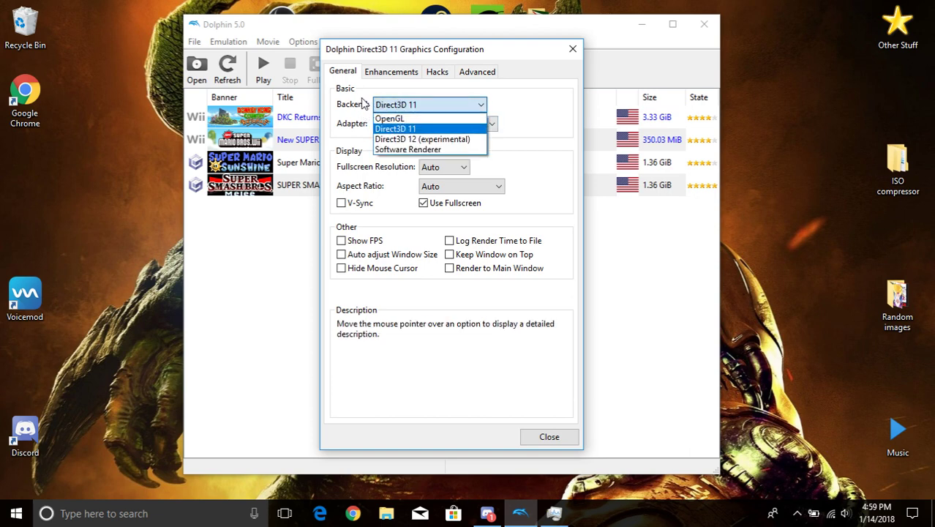
pyautogui.click(379, 104)
pyautogui.click(379, 104)
pyautogui.click(386, 120)
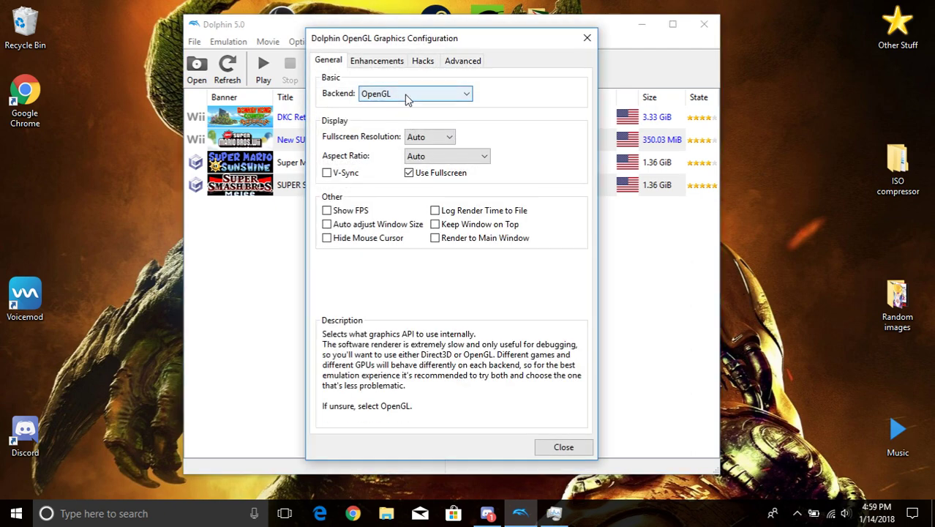
pyautogui.click(409, 99)
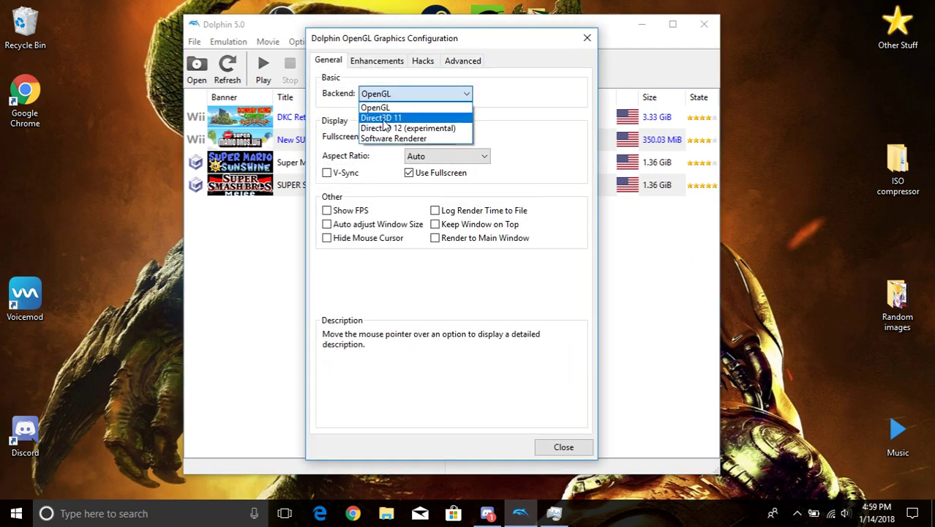
pyautogui.click(388, 118)
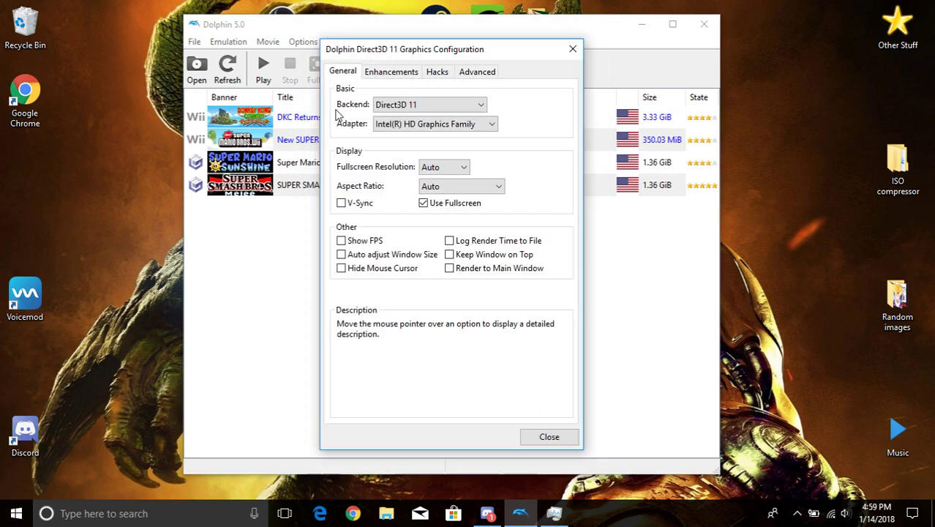
pyautogui.moveTo(403, 53); pyautogui.dragTo(511, 45)
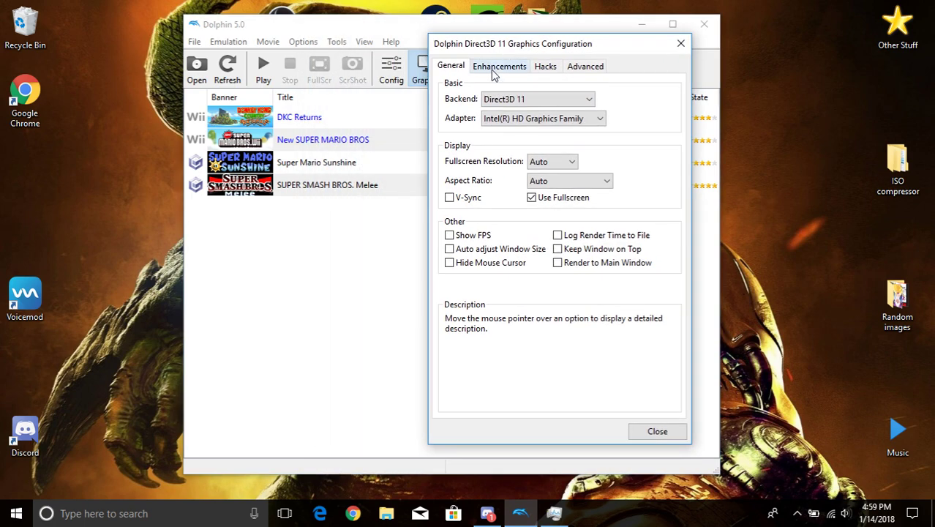
pyautogui.moveTo(512, 99)
pyautogui.moveTo(534, 202)
# - On Enhancements, keep internal resolution Native (640x528), anti-aliasing None and anisotropic filtering 1x
pyautogui.click(488, 69)
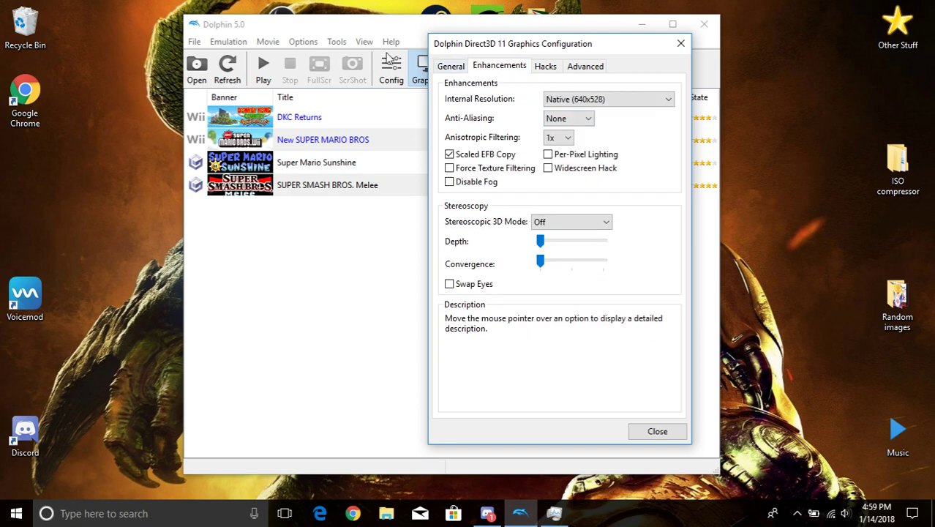
pyautogui.moveTo(482, 51); pyautogui.dragTo(437, 46)
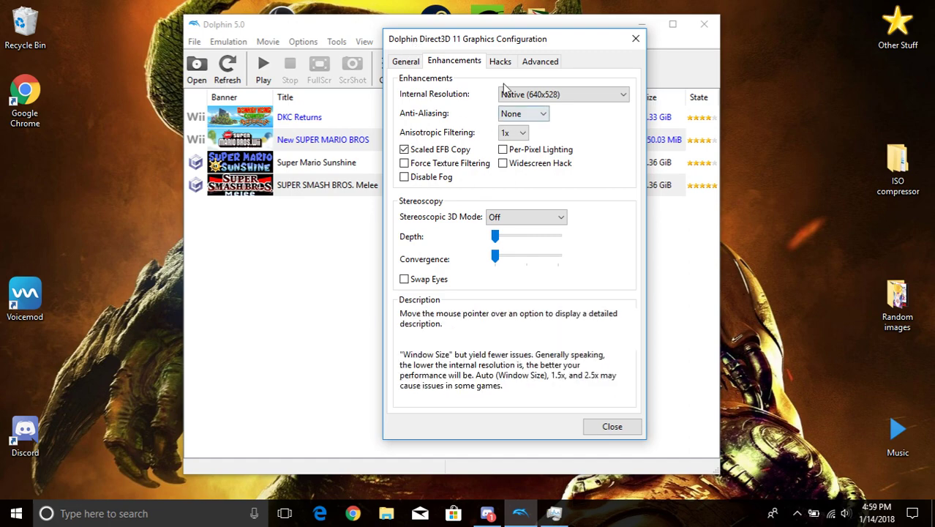
pyautogui.moveTo(506, 45); pyautogui.dragTo(415, 36)
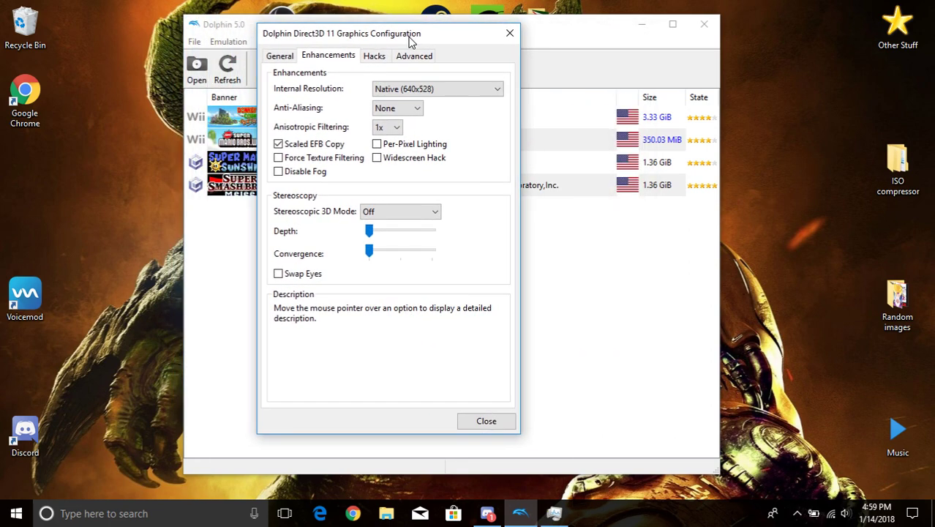
pyautogui.click(387, 89)
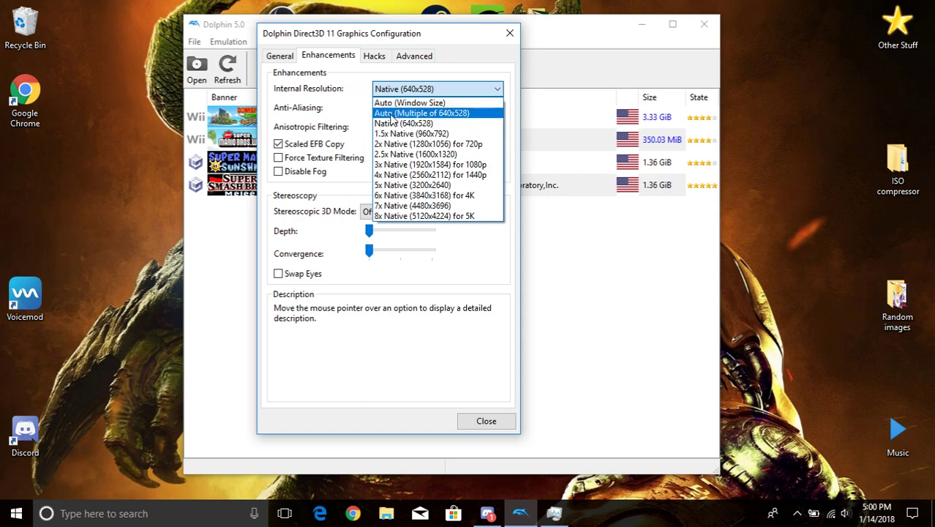
pyautogui.click(392, 124)
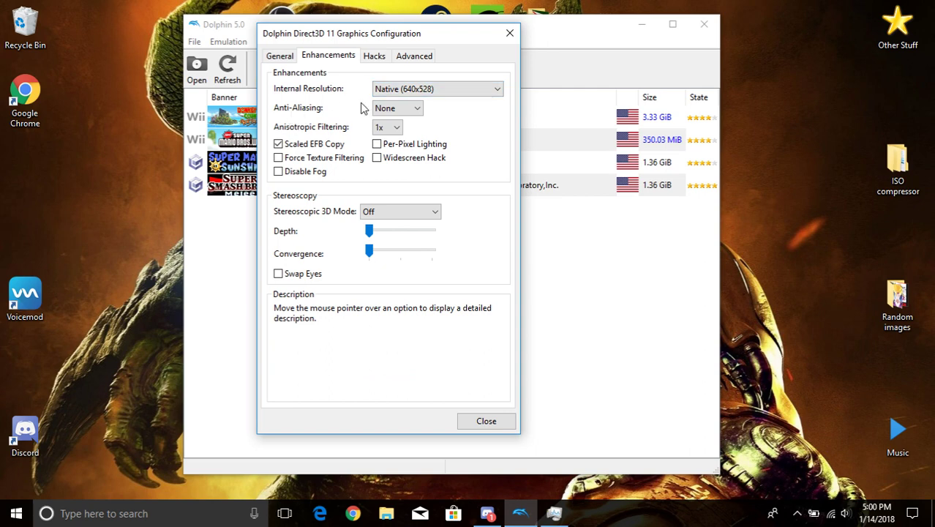
pyautogui.click(397, 109)
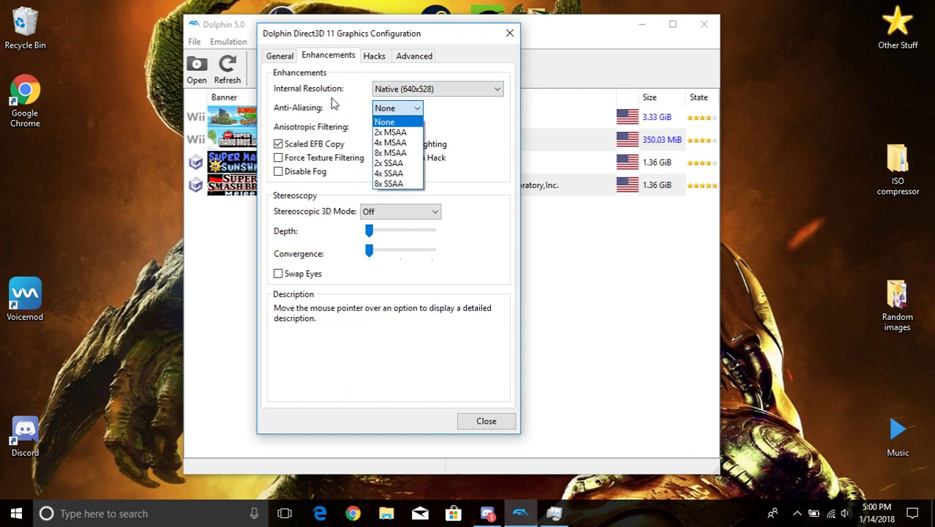
pyautogui.click(387, 122)
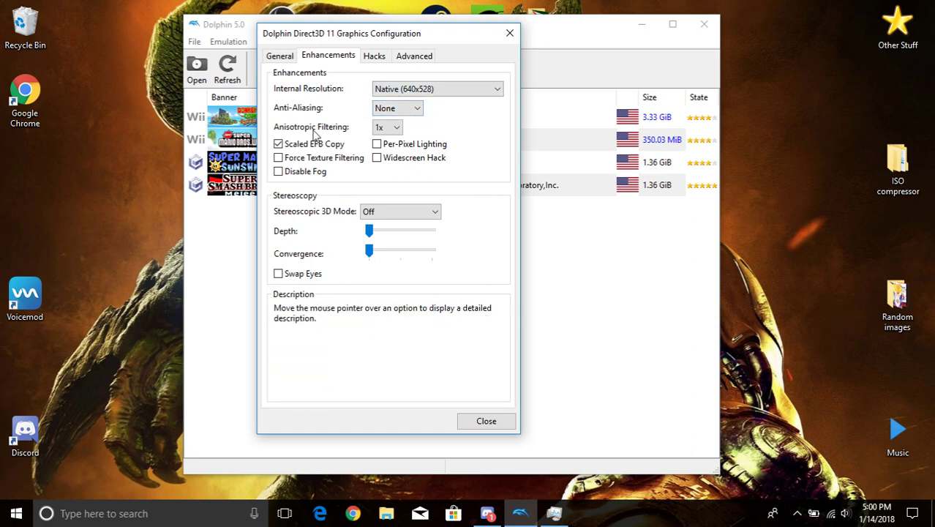
pyautogui.click(387, 127)
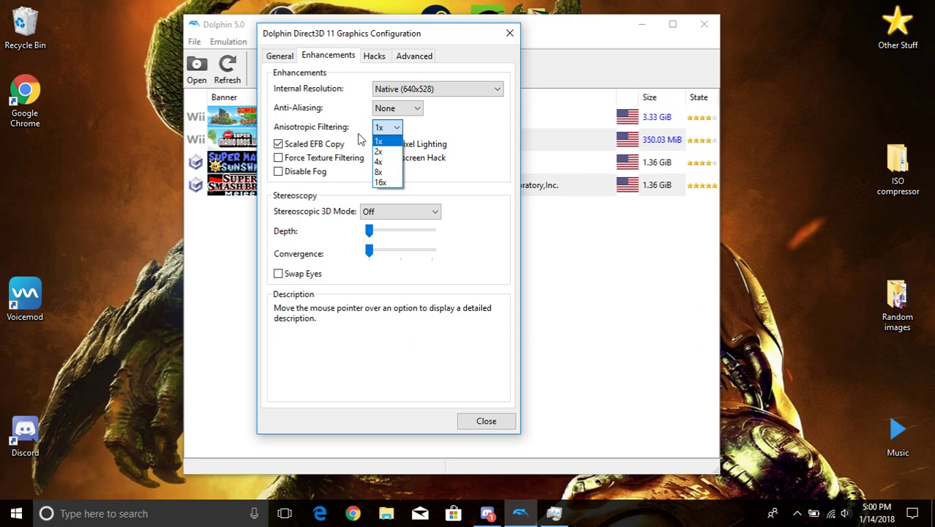
pyautogui.click(379, 130)
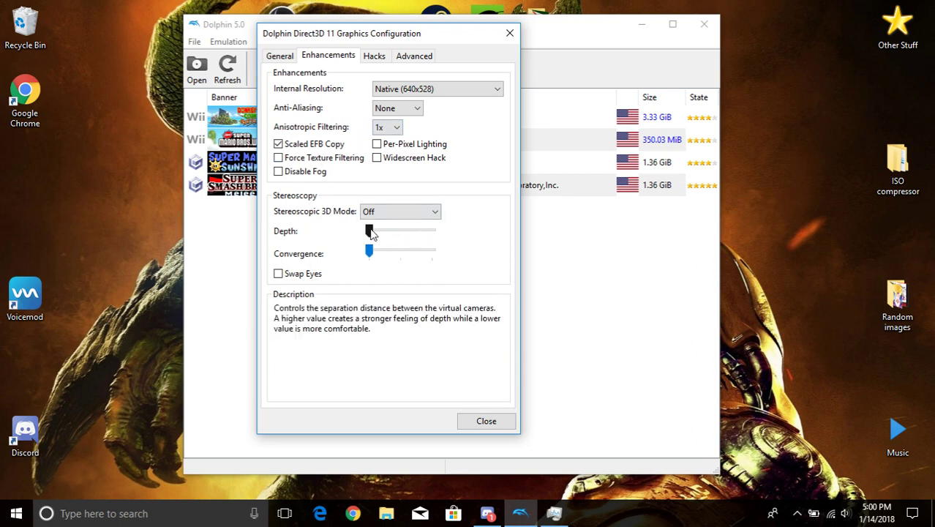
# - Review the Hacks tab, with texture cache accuracy left at Fast, then the Advanced tab
pyautogui.click(374, 58)
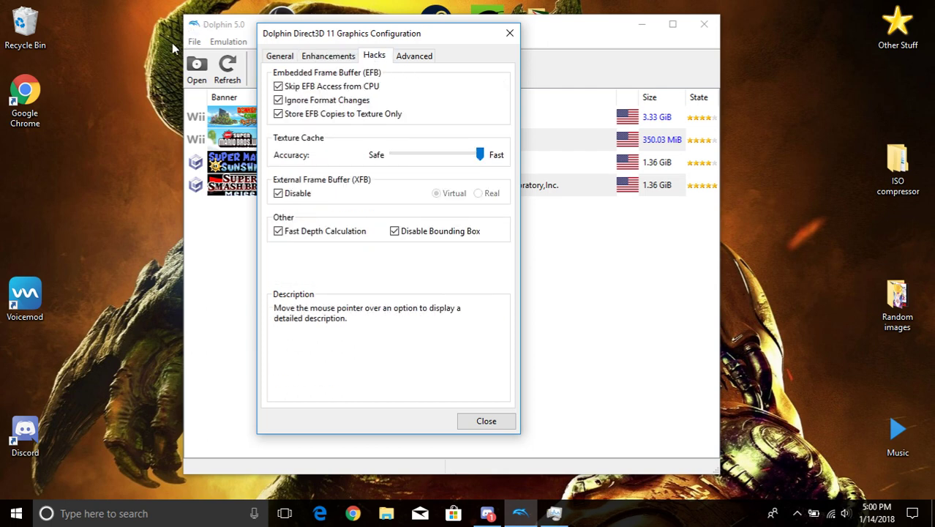
pyautogui.moveTo(426, 34); pyautogui.dragTo(608, 21)
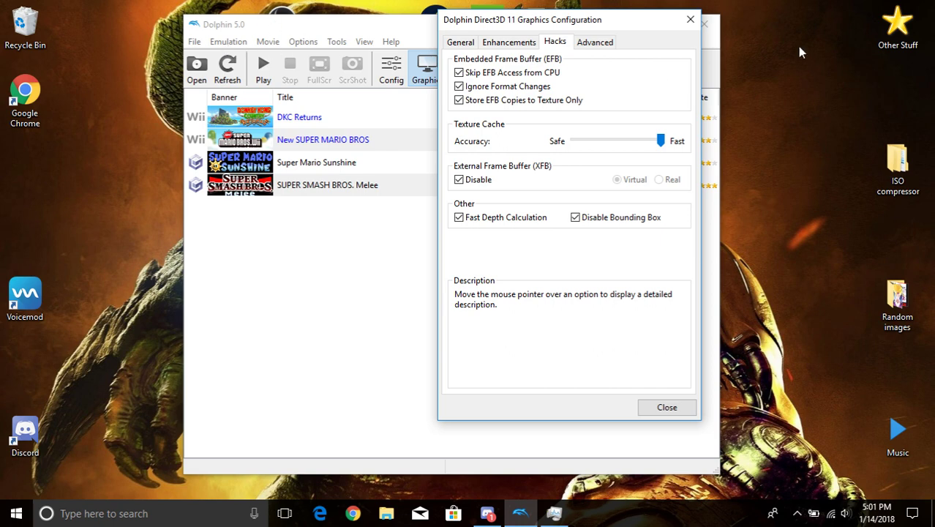
pyautogui.moveTo(591, 26)
pyautogui.mouseDown()
pyautogui.moveTo(676, 37)
pyautogui.moveTo(580, 34)
pyautogui.mouseUp()
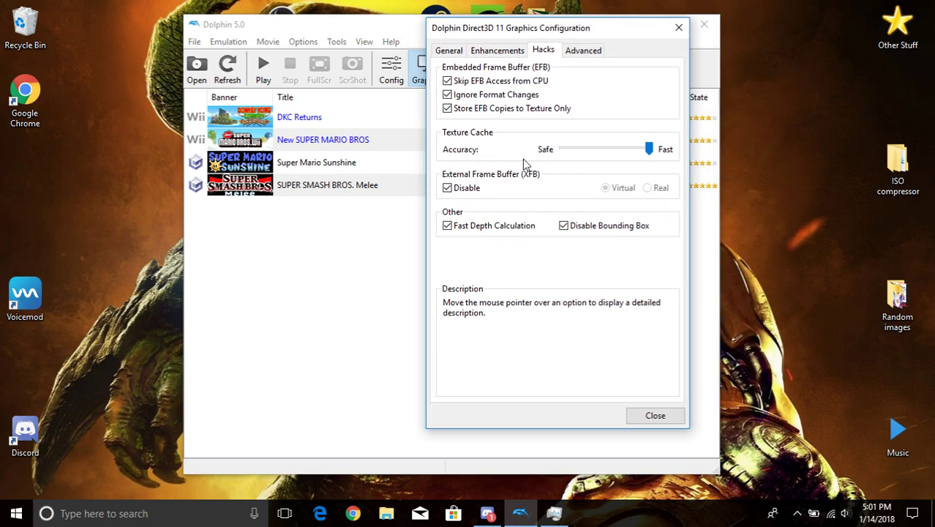
pyautogui.moveTo(595, 154)
pyautogui.click(585, 52)
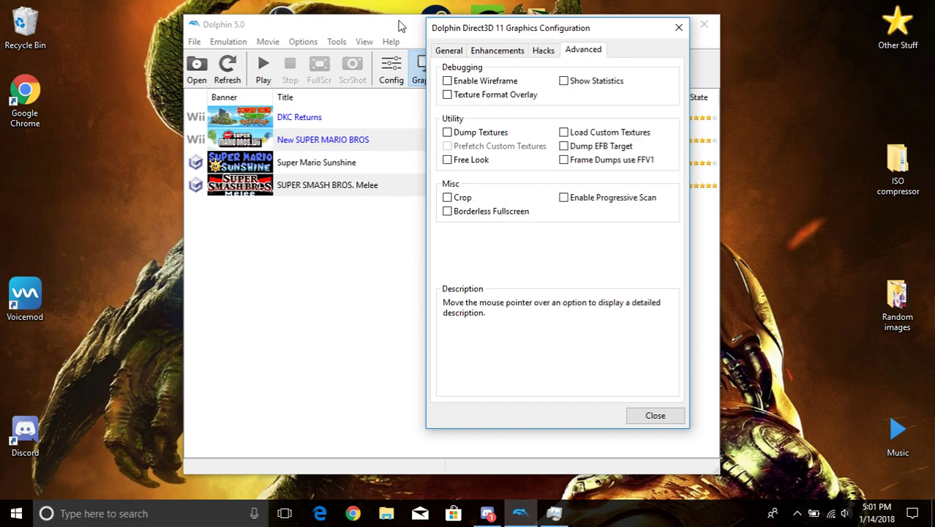
# - Close the graphics settings, open Config, and leave Speed Limit at 100% (Normal Speed)
pyautogui.click(657, 415)
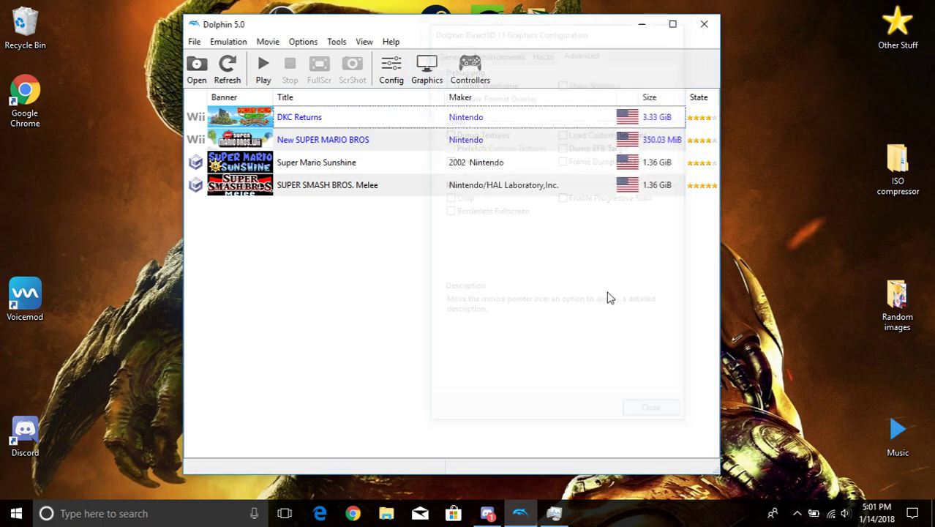
pyautogui.click(392, 72)
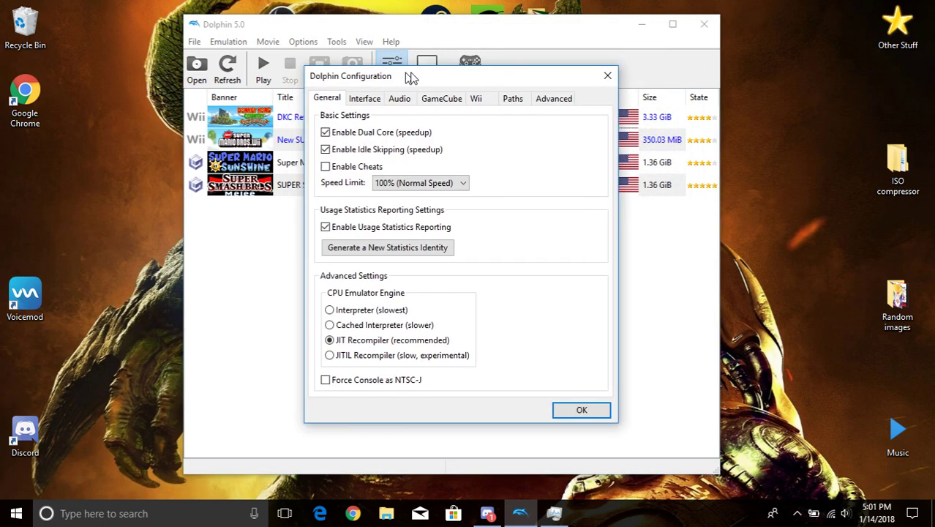
pyautogui.moveTo(419, 76); pyautogui.dragTo(411, 49)
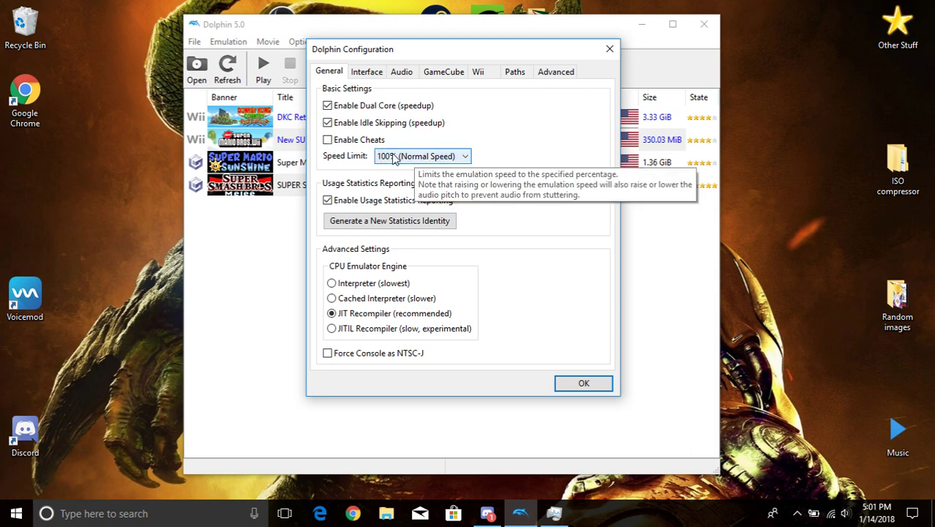
pyautogui.click(442, 158)
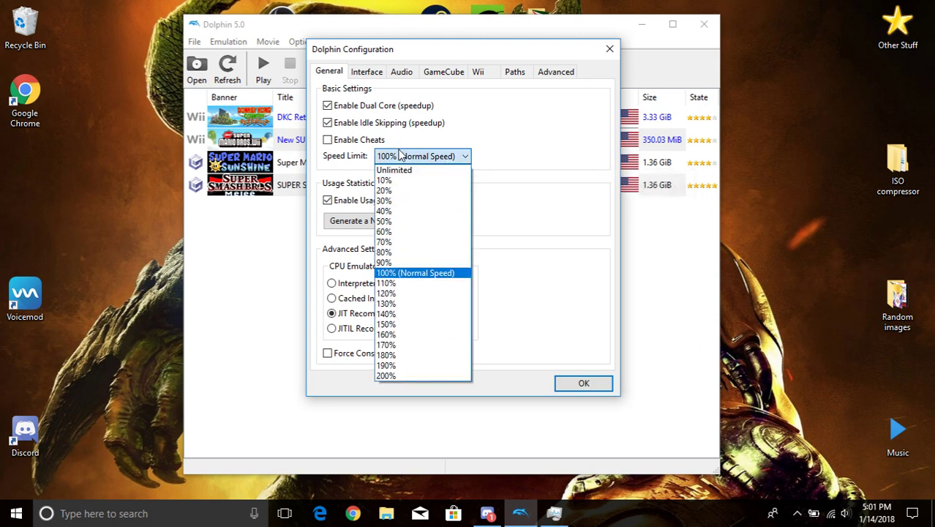
pyautogui.click(463, 156)
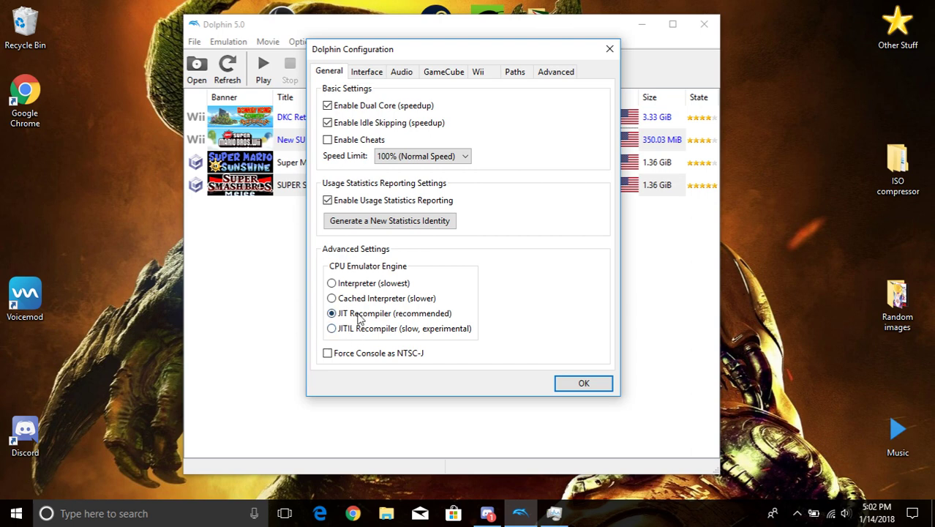
# - Check the Interface tab, then keep the audio backend at OpenAL with DSP HLE emulation
pyautogui.click(369, 72)
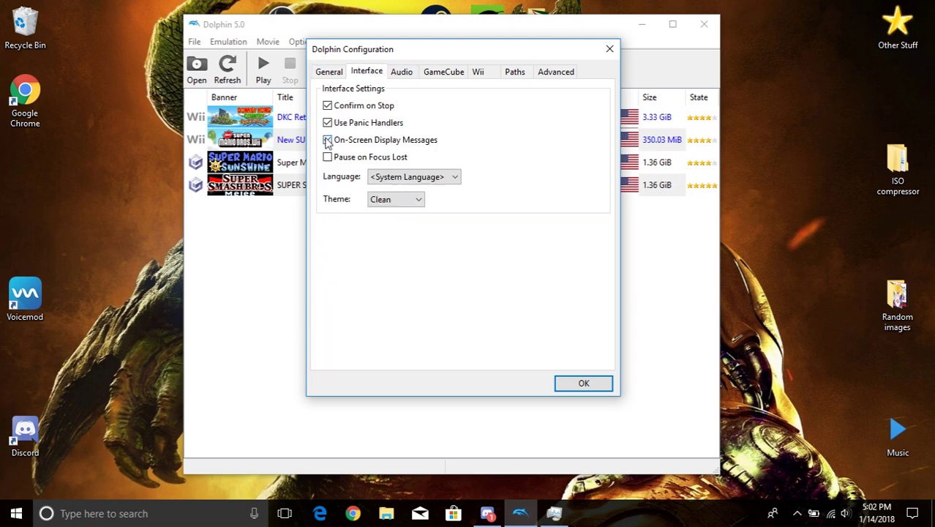
pyautogui.click(399, 72)
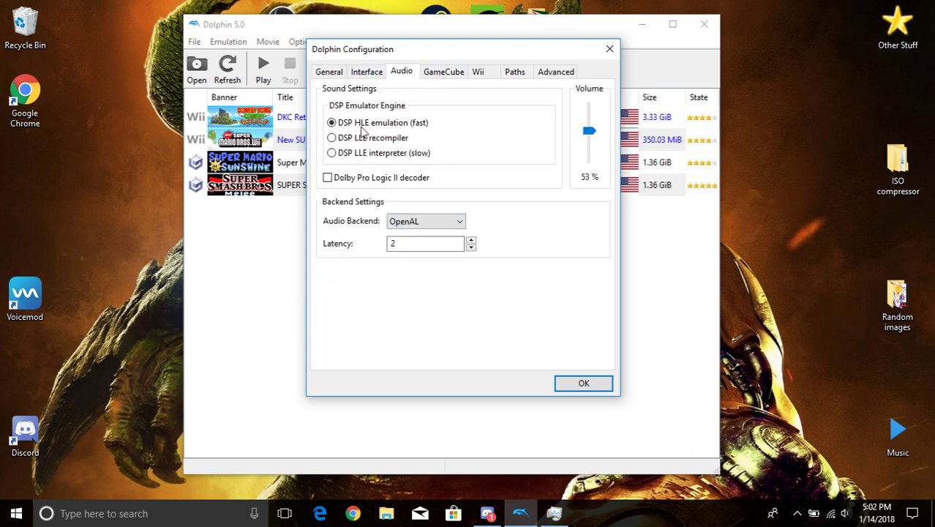
pyautogui.click(390, 222)
pyautogui.click(389, 221)
pyautogui.hotkey('alt', 'Down')
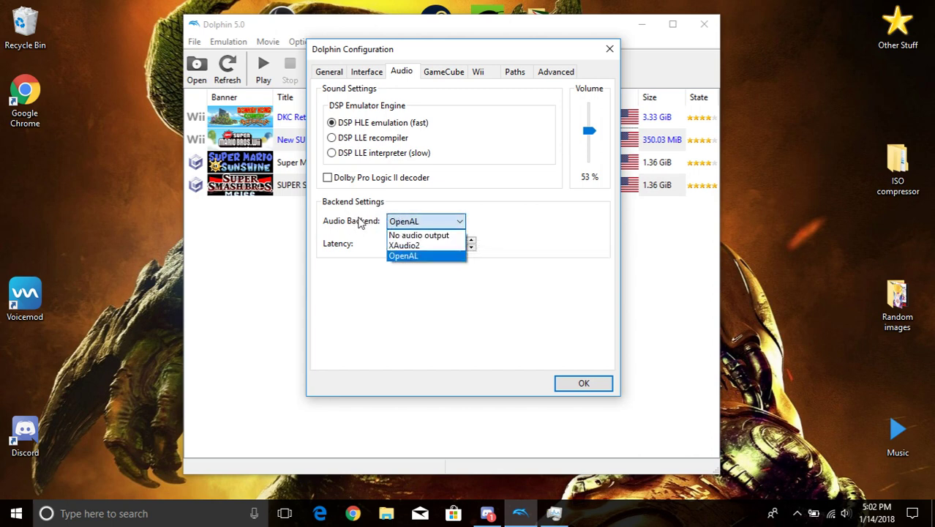
pyautogui.click(406, 220)
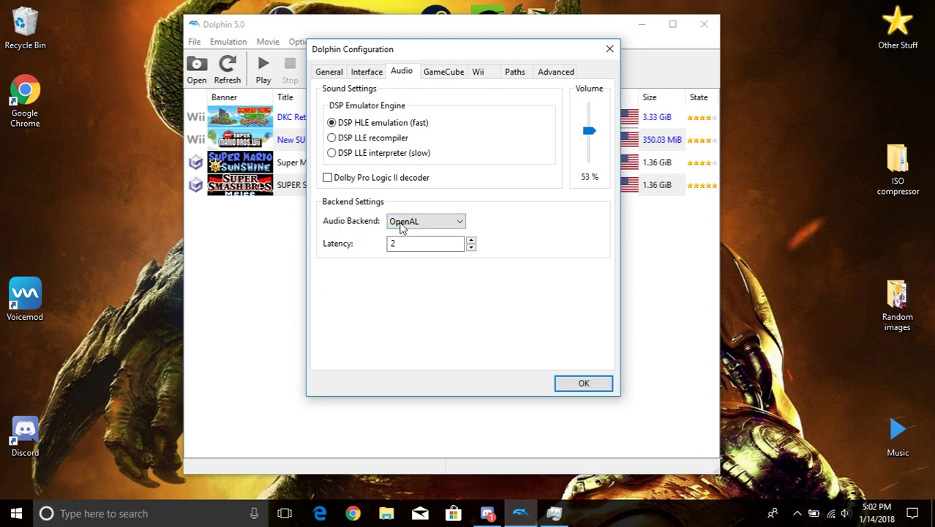
pyautogui.click(403, 221)
pyautogui.click(403, 221)
# - Go through the GameCube, Wii and Paths tabs to Advanced, where CPU Clock Override shows 61% (443 mhz)
pyautogui.click(439, 72)
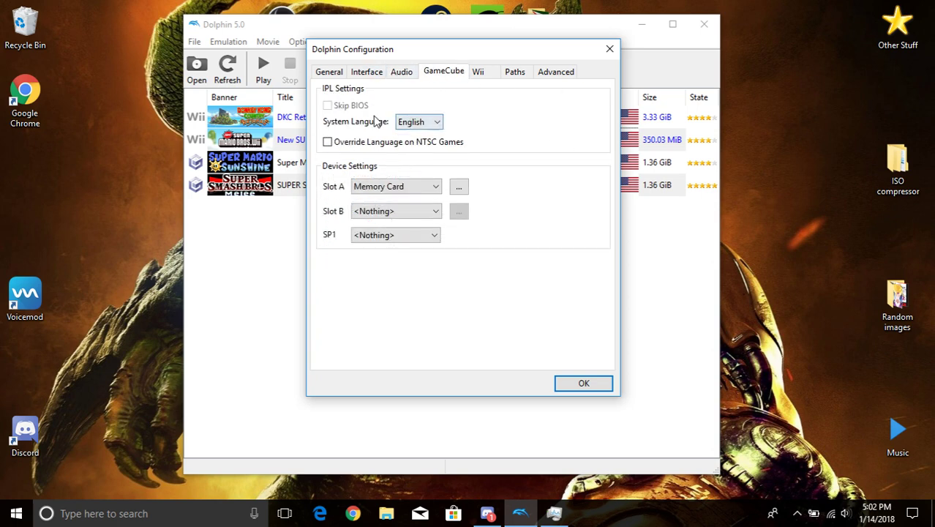
pyautogui.click(478, 72)
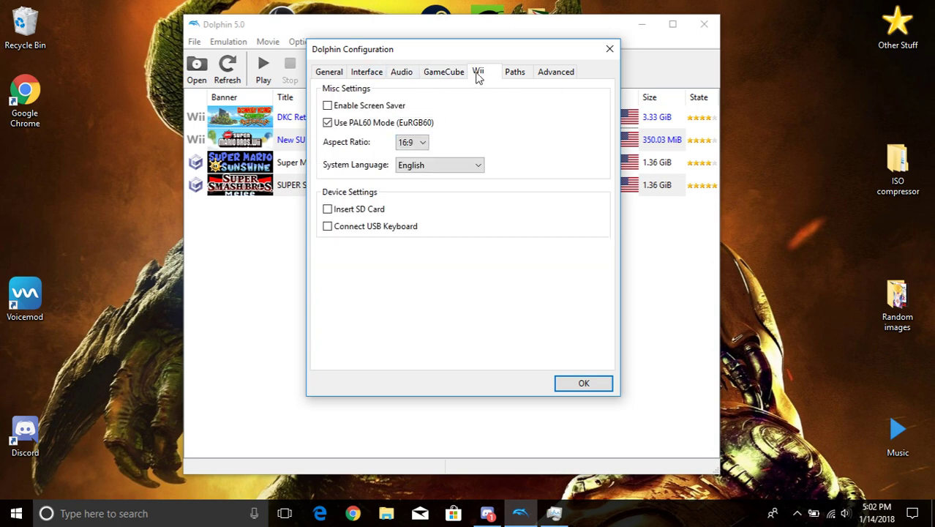
pyautogui.click(514, 71)
pyautogui.click(540, 72)
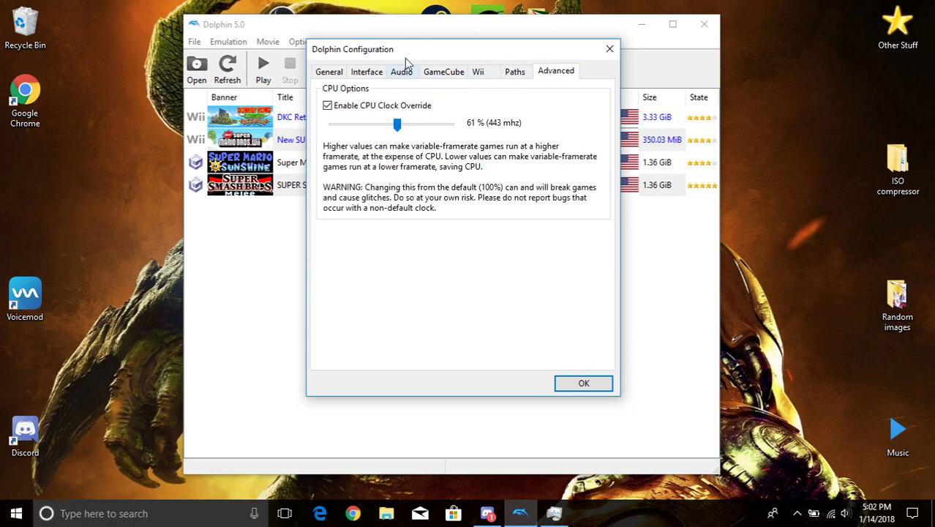
pyautogui.moveTo(423, 53); pyautogui.dragTo(259, 47)
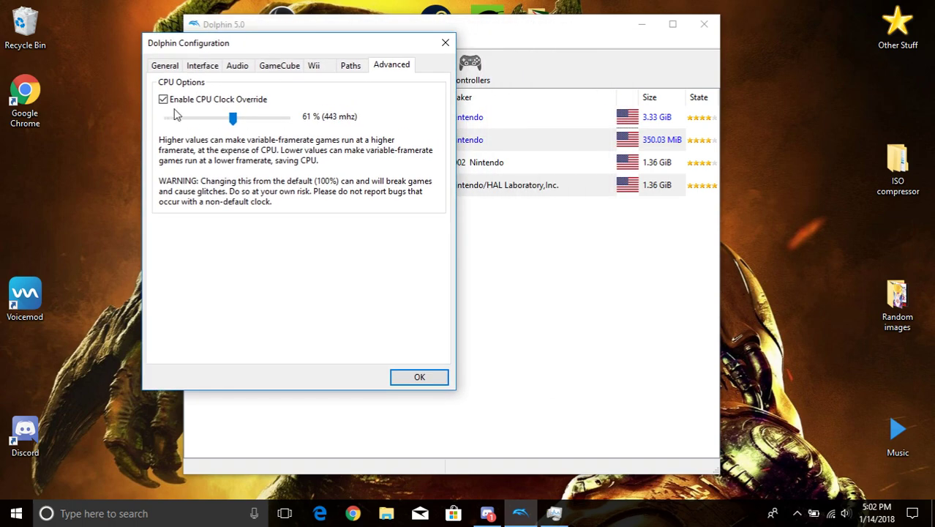
pyautogui.moveTo(366, 51); pyautogui.dragTo(394, 57)
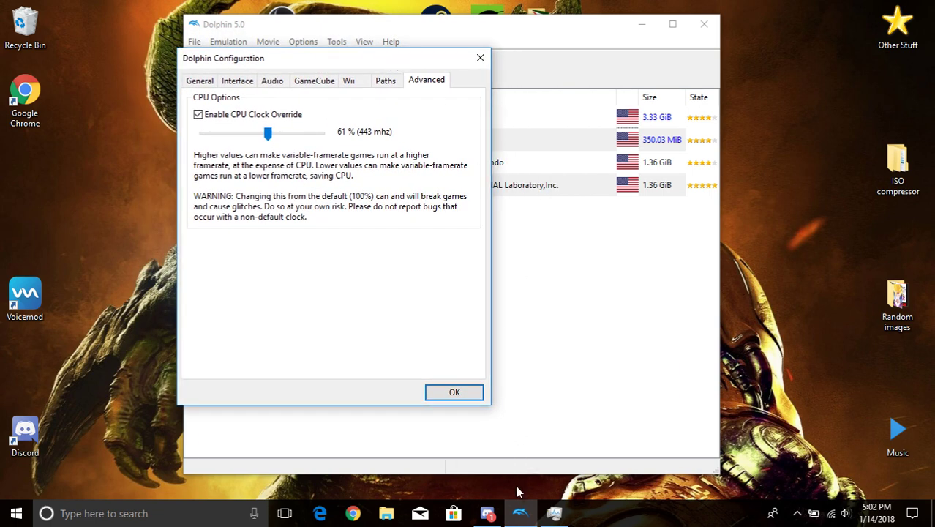
# - Restore Task Manager and arrange it on the right beside the Dolphin Configuration dialog
pyautogui.click(553, 513)
pyautogui.moveTo(521, 33); pyautogui.dragTo(651, 45)
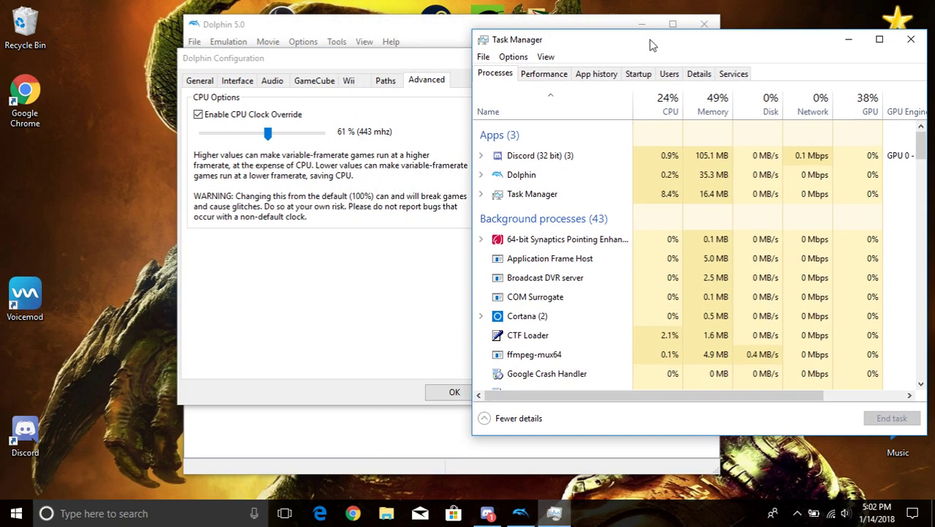
pyautogui.moveTo(321, 66); pyautogui.dragTo(256, 63)
pyautogui.click(753, 56)
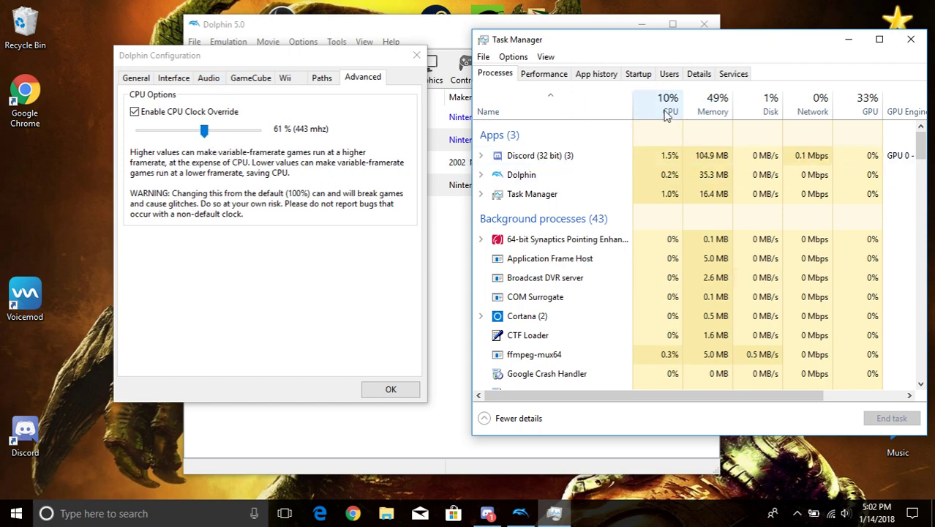
pyautogui.click(380, 56)
pyautogui.moveTo(382, 57)
pyautogui.mouseDown()
pyautogui.moveTo(512, 52)
pyautogui.moveTo(366, 64)
pyautogui.mouseUp()
pyautogui.click(783, 46)
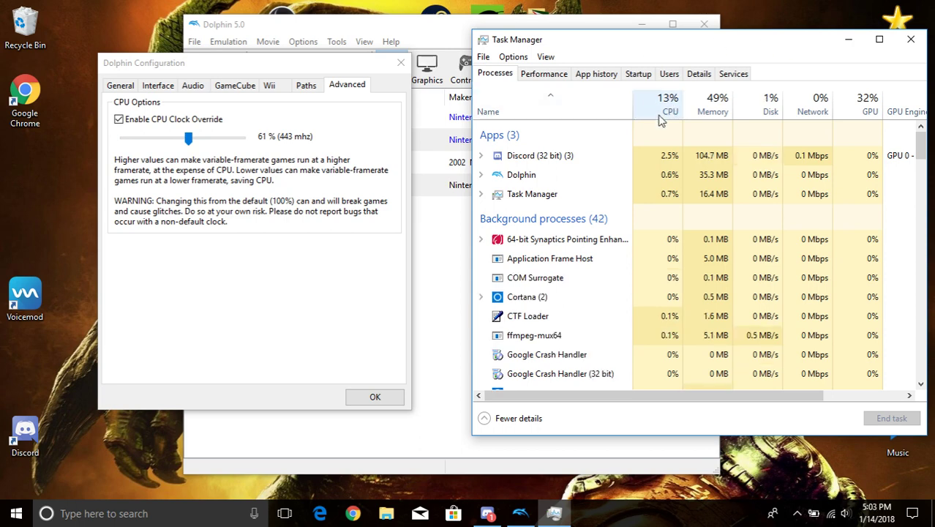
pyautogui.click(308, 66)
pyautogui.click(782, 58)
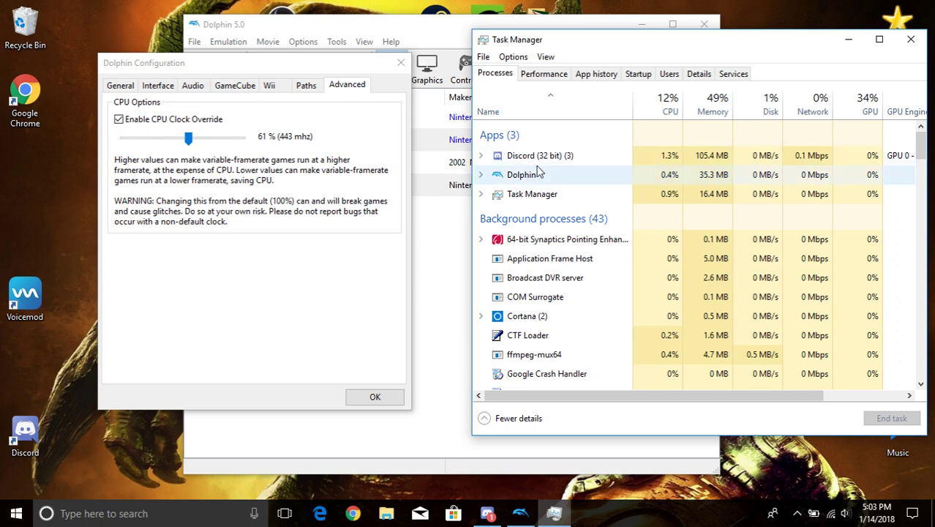
pyautogui.click(320, 68)
pyautogui.moveTo(319, 67); pyautogui.dragTo(502, 53)
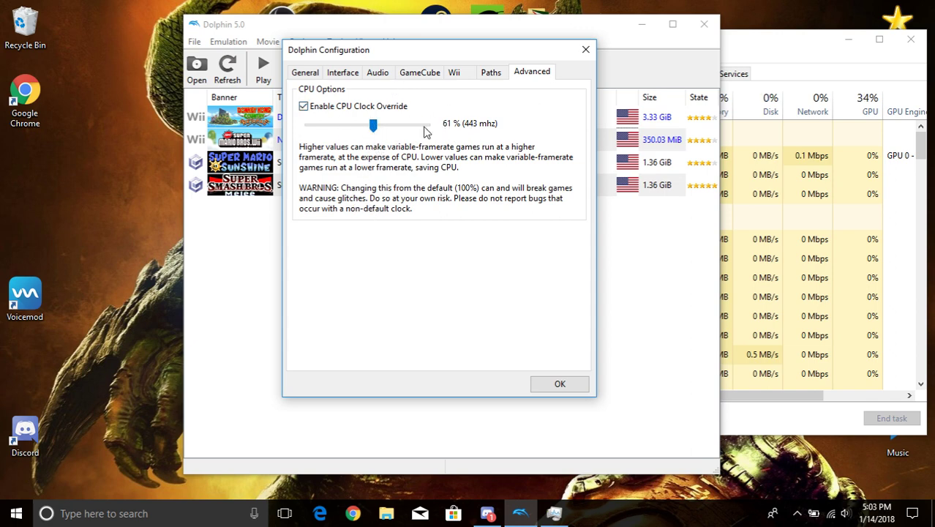
# - Raise CPU Clock Override to 100% (729 mhz) and confirm the configuration with OK
pyautogui.moveTo(373, 126); pyautogui.dragTo(386, 128)
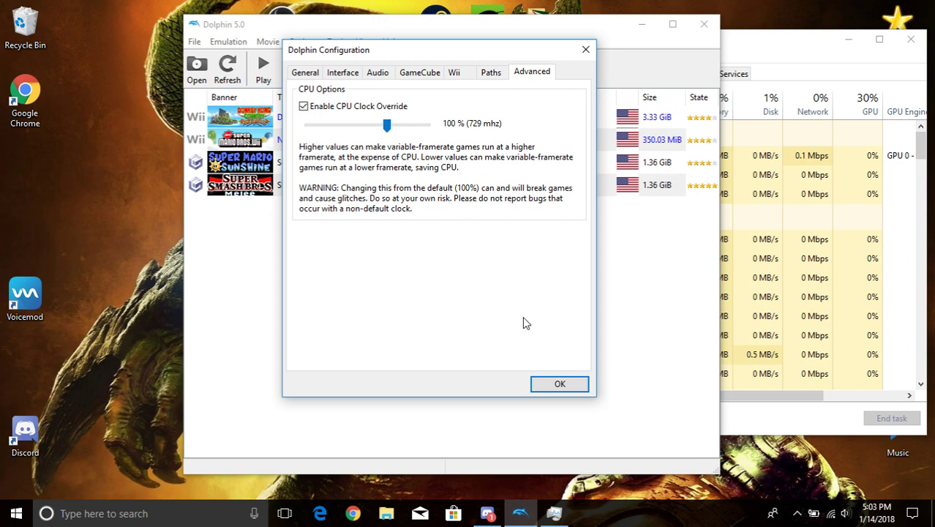
pyautogui.moveTo(411, 53); pyautogui.dragTo(269, 49)
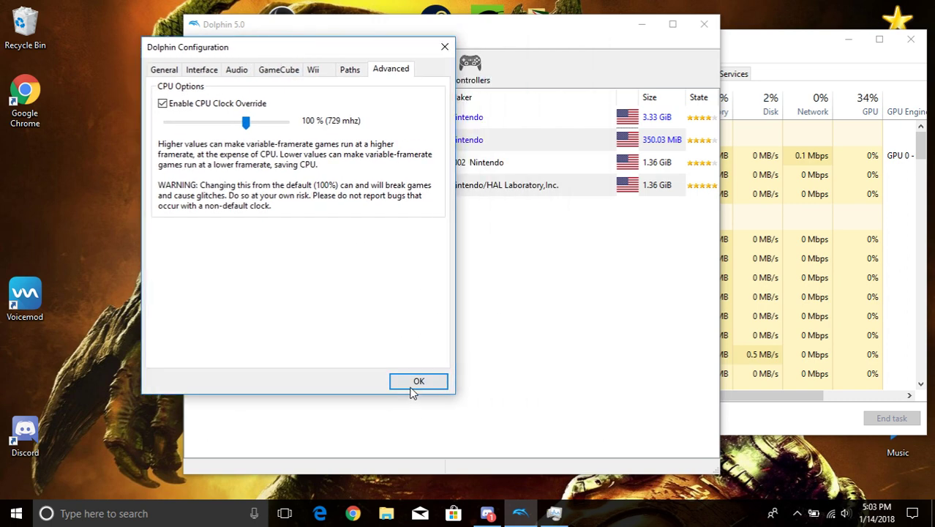
pyautogui.click(412, 388)
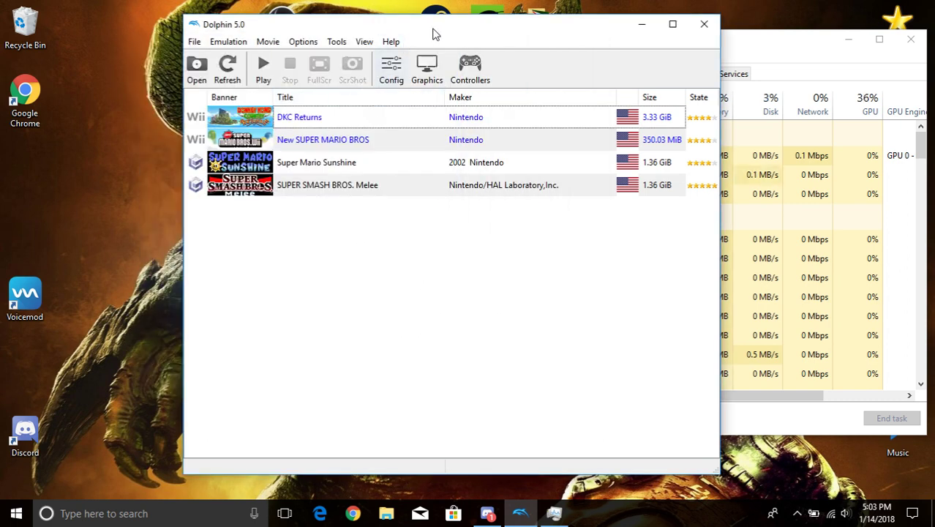
pyautogui.moveTo(474, 34); pyautogui.dragTo(512, 35)
# - Minimise Task Manager, browse the Graphics tabs, close them, and reopen the General configuration
pyautogui.click(847, 40)
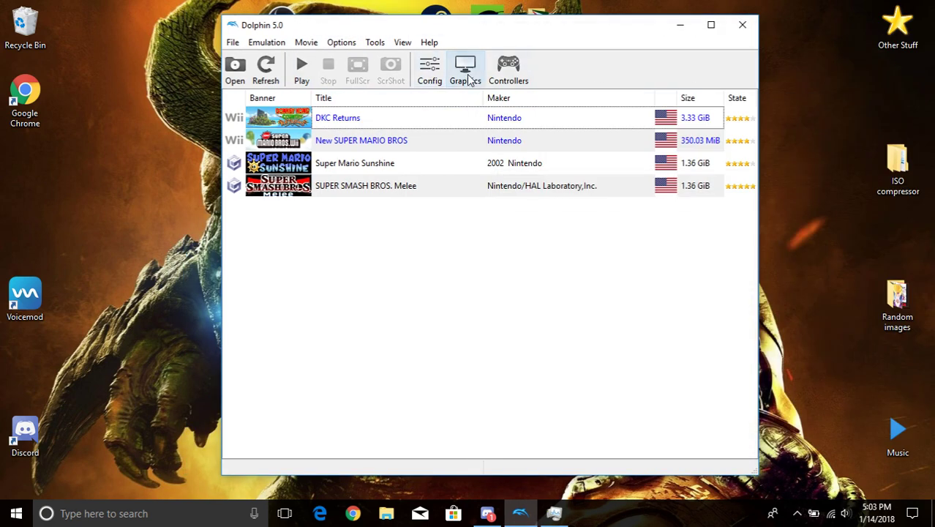
pyautogui.click(469, 78)
pyautogui.click(477, 72)
pyautogui.click(514, 73)
pyautogui.click(404, 76)
pyautogui.click(380, 73)
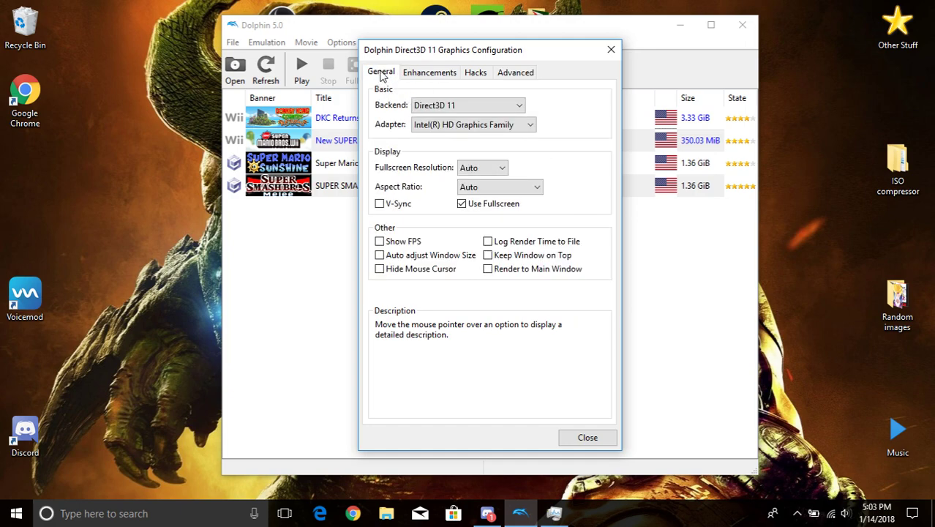
pyautogui.click(586, 437)
pyautogui.click(430, 70)
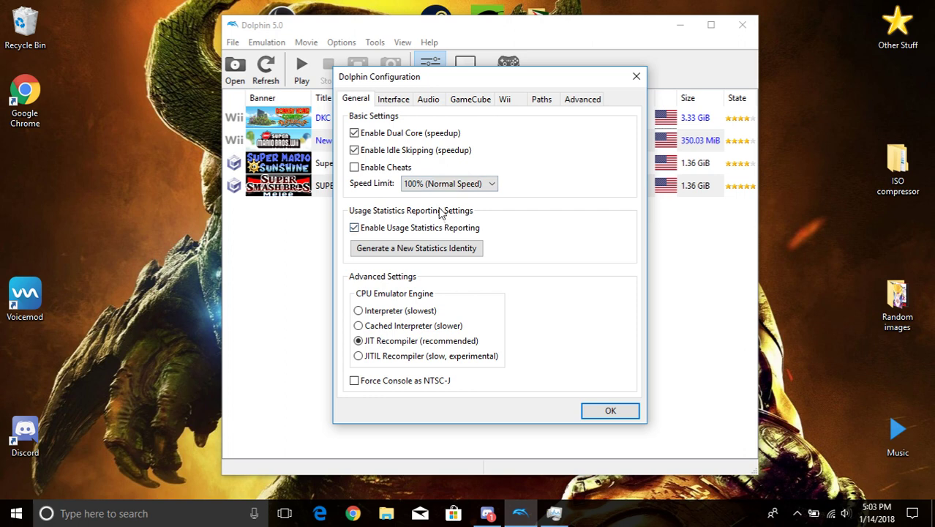
pyautogui.click(613, 408)
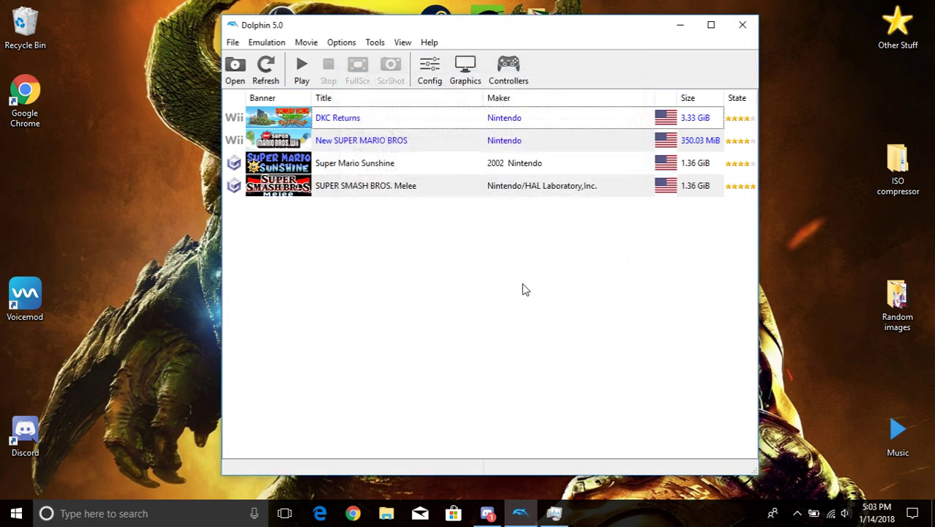
pyautogui.moveTo(566, 29); pyautogui.dragTo(556, 25)
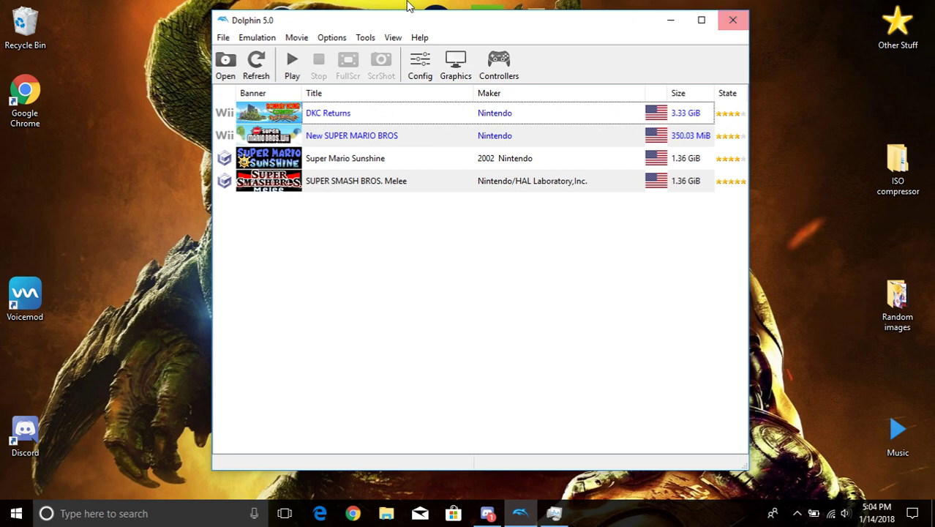
pyautogui.moveTo(413, 10)
pyautogui.mouseDown()
pyautogui.moveTo(398, 28)
pyautogui.moveTo(418, 11)
pyautogui.mouseUp()
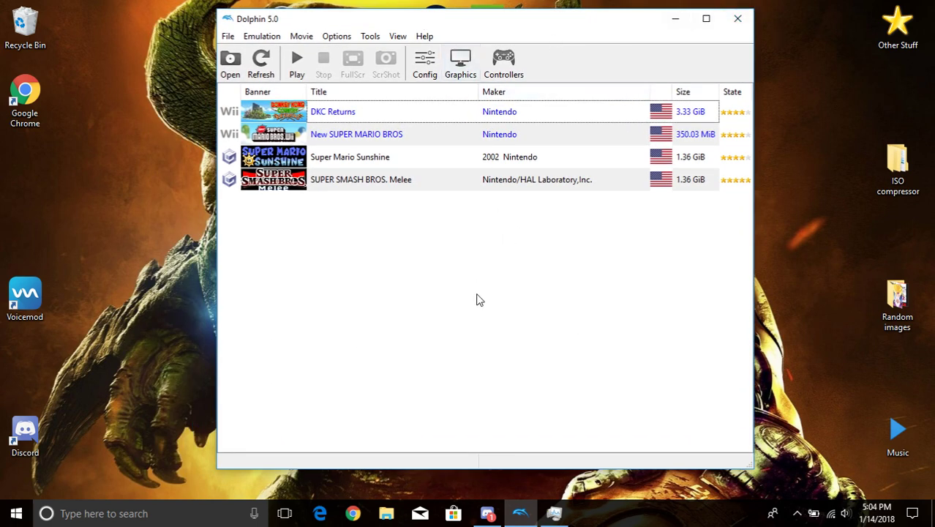
pyautogui.moveTo(756, 160); pyautogui.dragTo(826, 159)
pyautogui.moveTo(644, 24); pyautogui.dragTo(604, 32)
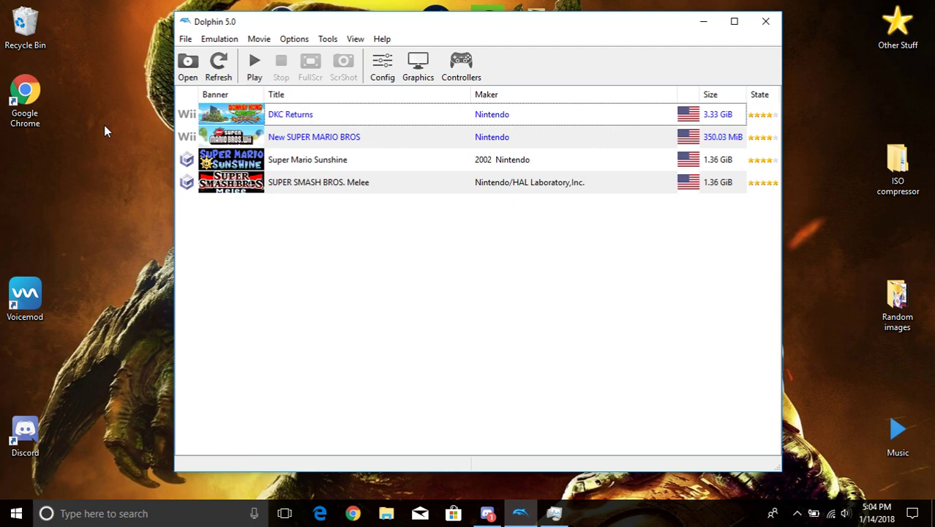